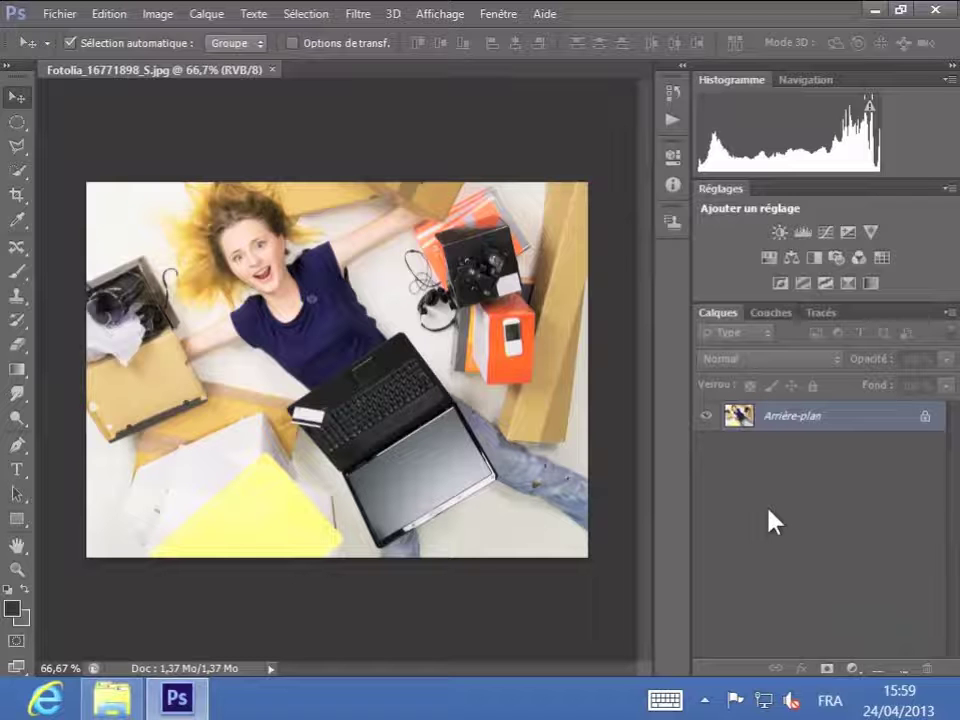
# Step: Duplicate the background layer within the same document, keeping the proposed name "Arrière-plan copie"
pyautogui.rightClick(826, 420)
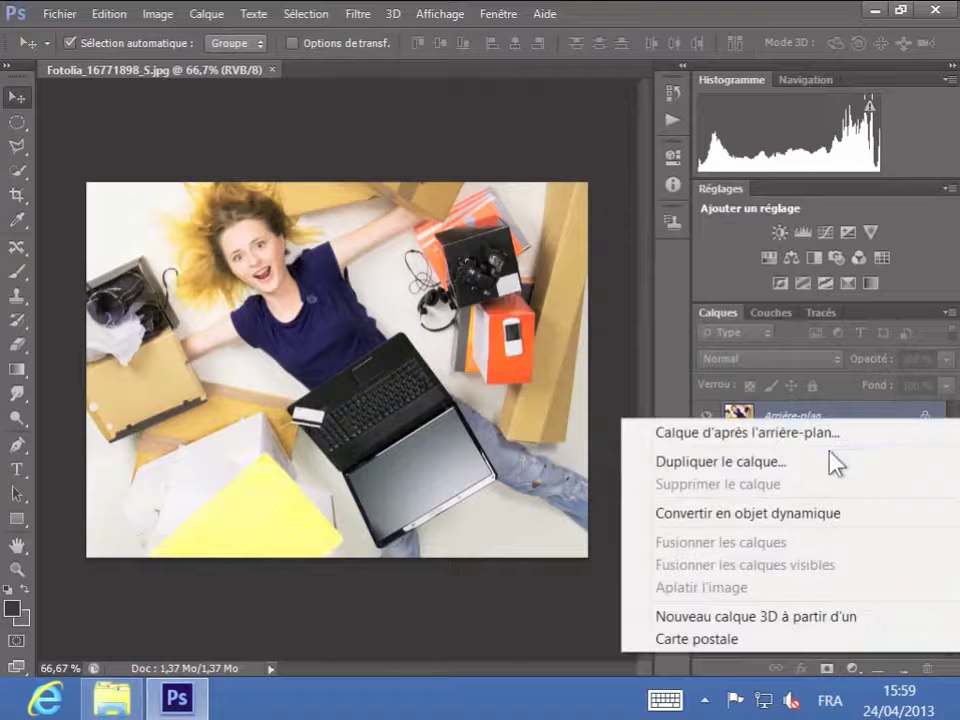
pyautogui.click(833, 463)
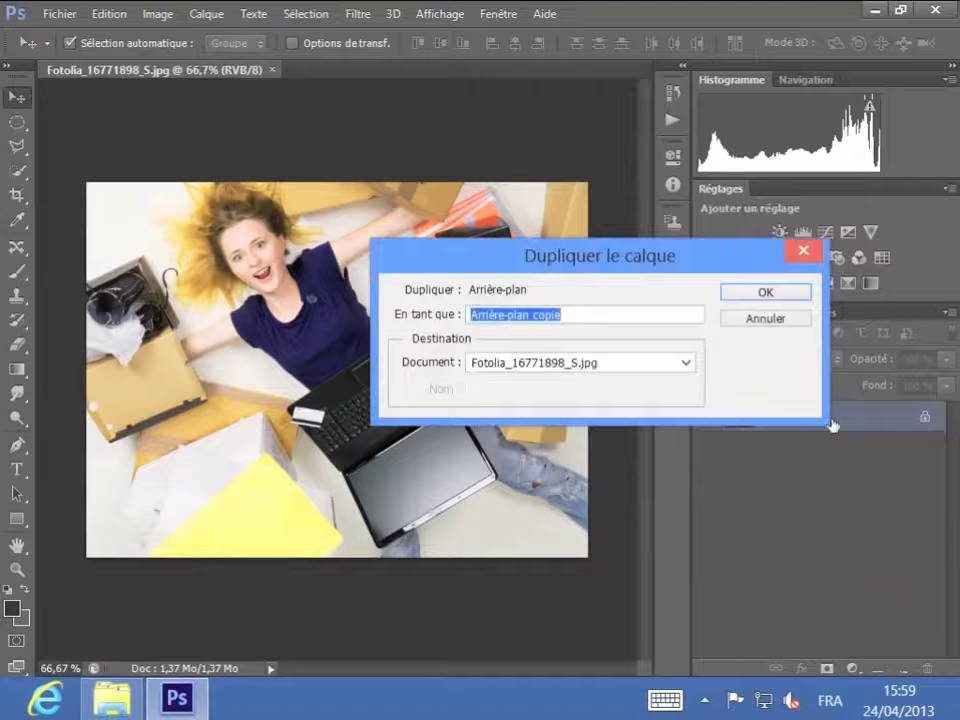
pyautogui.click(766, 294)
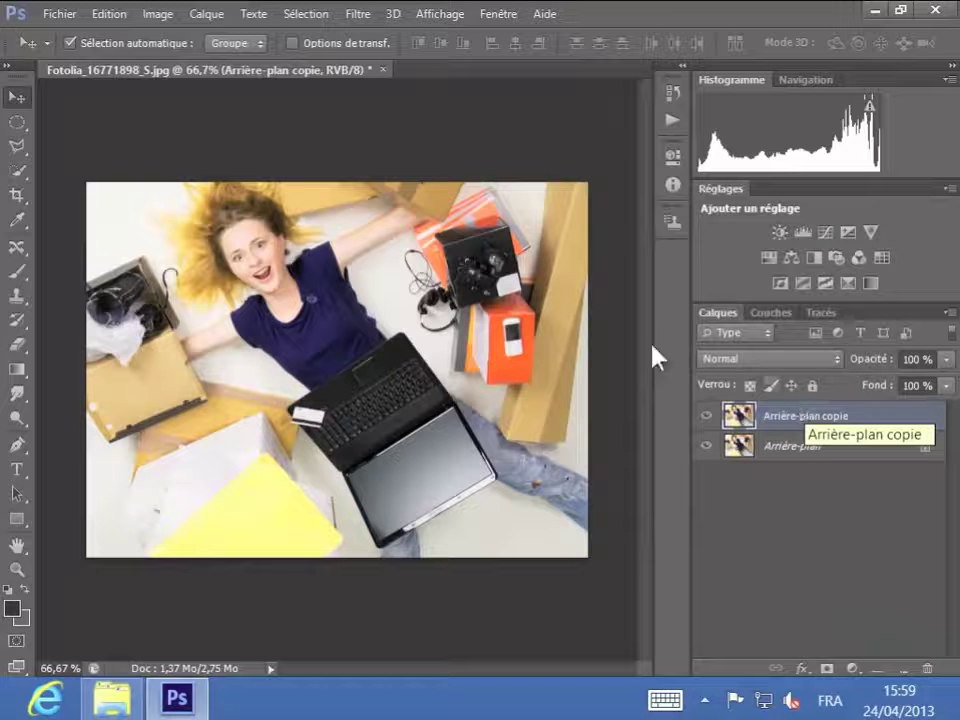
# Step: Open the Fluidité (Liquify) filter on the duplicated layer and toggle the image display option
pyautogui.click(360, 16)
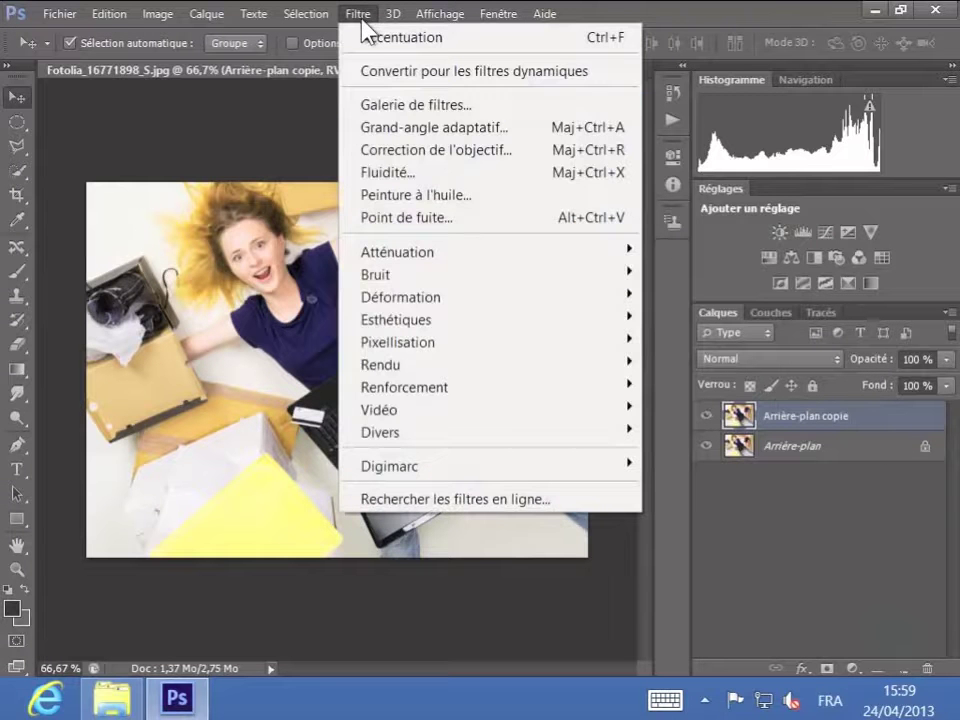
pyautogui.click(382, 175)
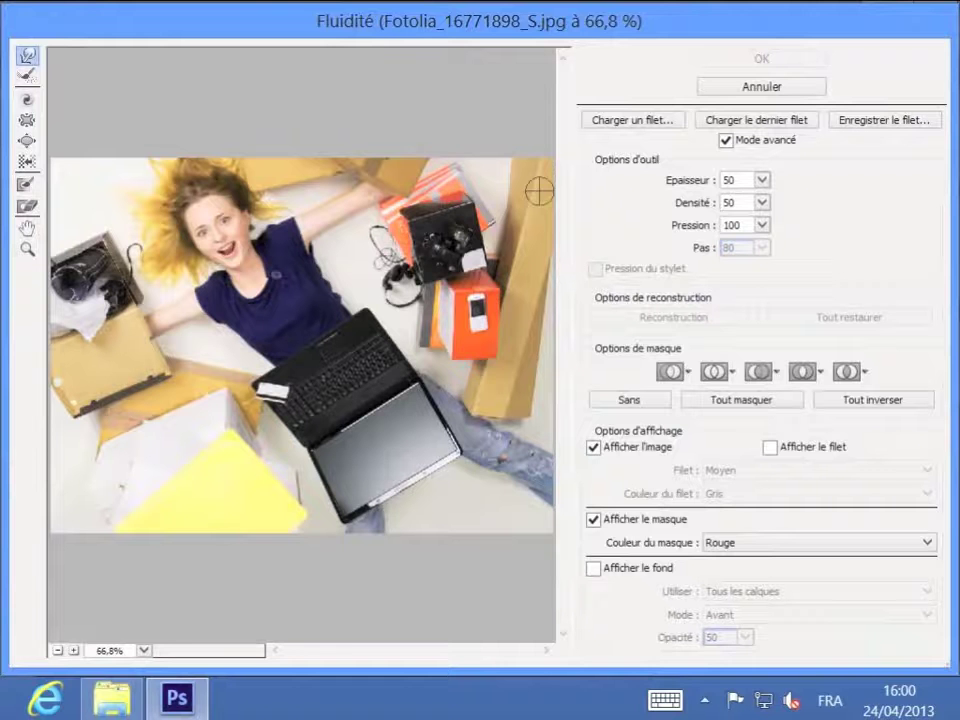
pyautogui.click(594, 449)
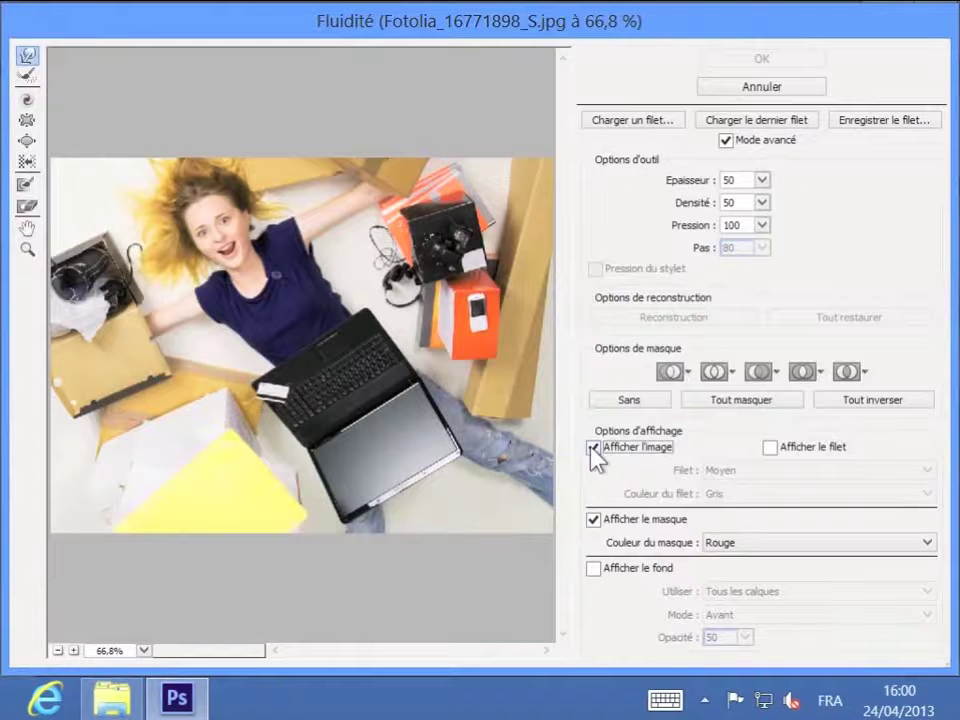
pyautogui.click(594, 449)
pyautogui.click(594, 449)
# Step: Set the brush thickness to 100 and warp the woman's mouth, eyes and cheeks with the forward warp tool
pyautogui.click(724, 182)
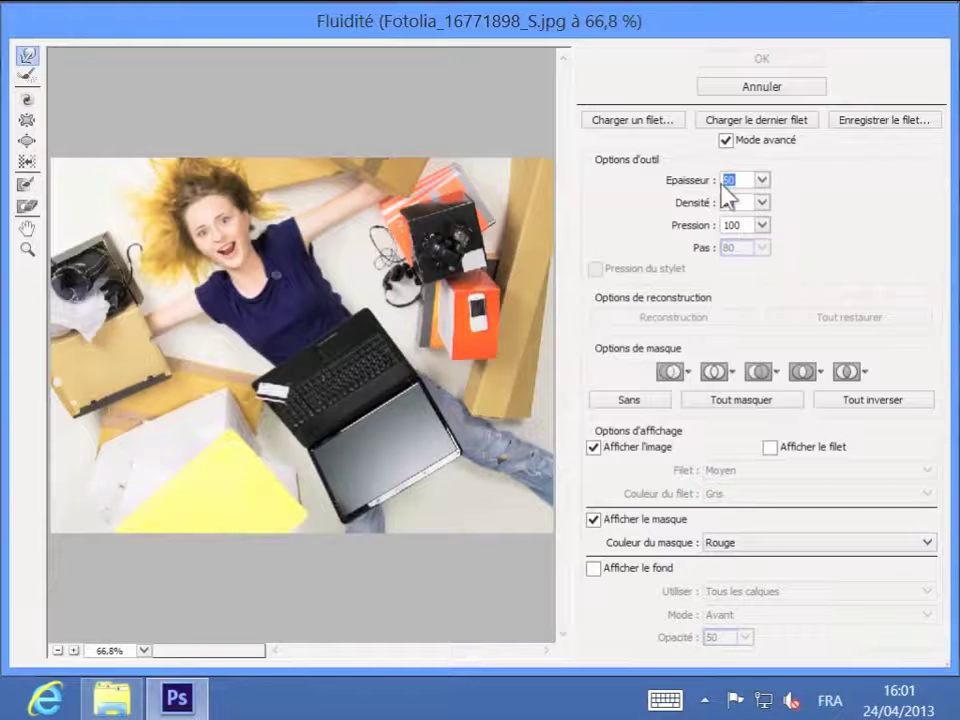
pyautogui.write('100')
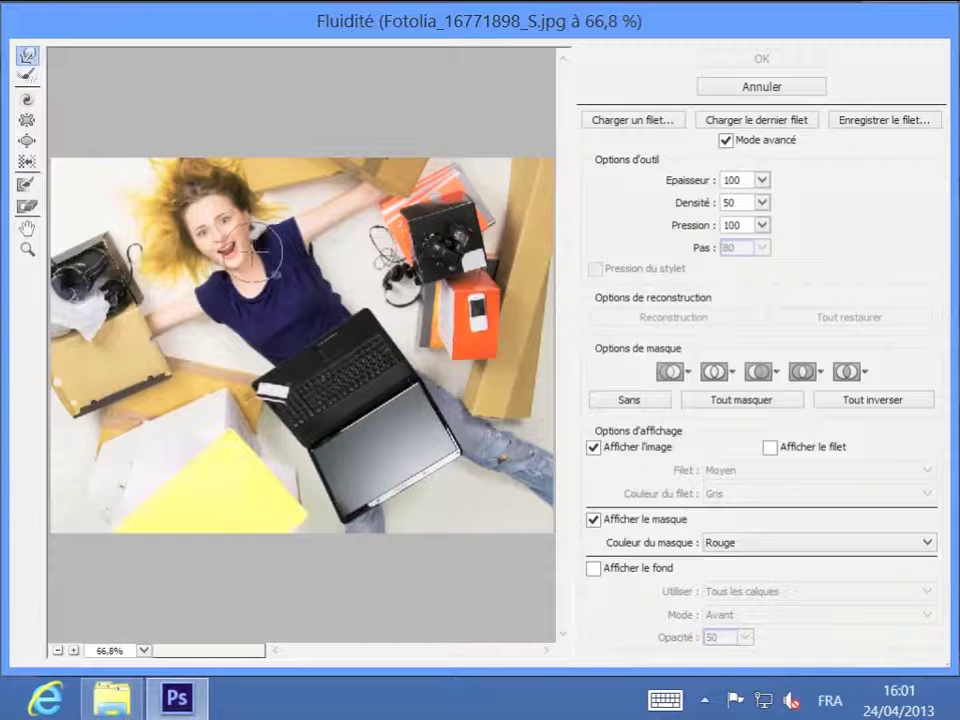
pyautogui.moveTo(258, 250)
pyautogui.mouseDown()
pyautogui.moveTo(155, 172)
pyautogui.moveTo(212, 222)
pyautogui.mouseUp()
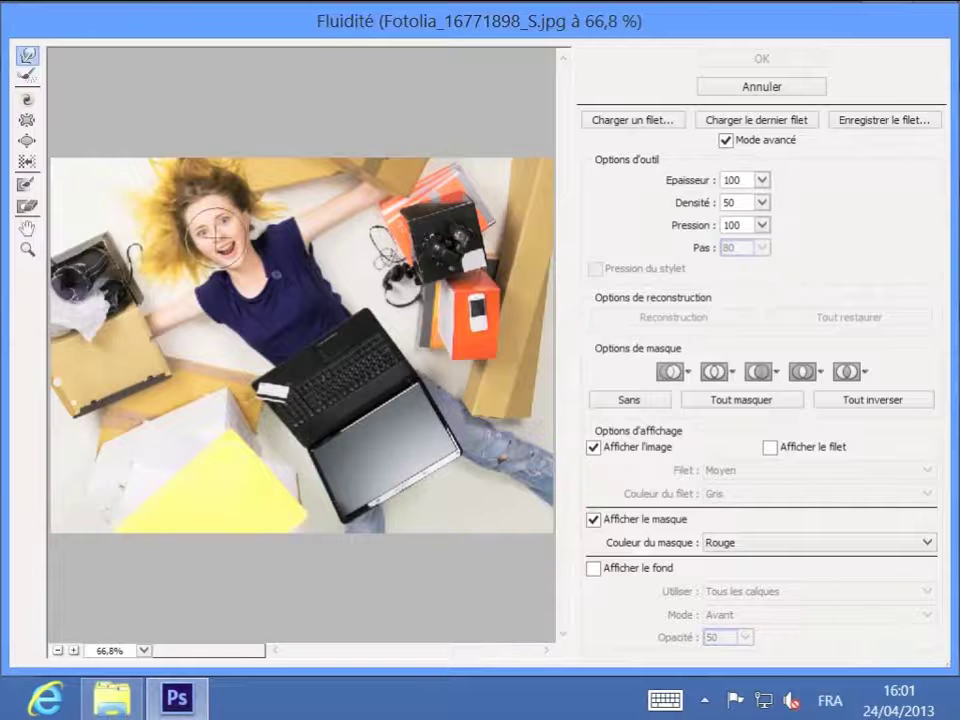
pyautogui.moveTo(216, 230); pyautogui.dragTo(221, 261)
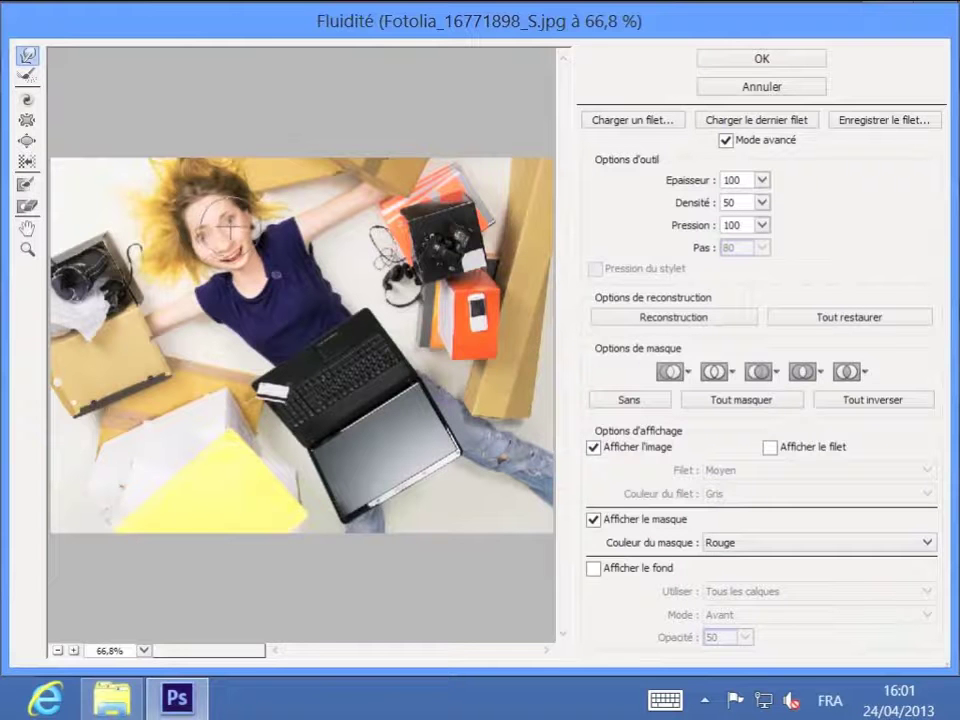
pyautogui.moveTo(206, 222)
pyautogui.mouseDown()
pyautogui.moveTo(215, 228)
pyautogui.moveTo(172, 165)
pyautogui.moveTo(180, 158)
pyautogui.moveTo(240, 207)
pyautogui.mouseUp()
pyautogui.moveTo(242, 251)
pyautogui.mouseDown()
pyautogui.moveTo(240, 260)
pyautogui.moveTo(178, 196)
pyautogui.moveTo(222, 163)
pyautogui.moveTo(180, 170)
pyautogui.moveTo(240, 225)
pyautogui.mouseUp()
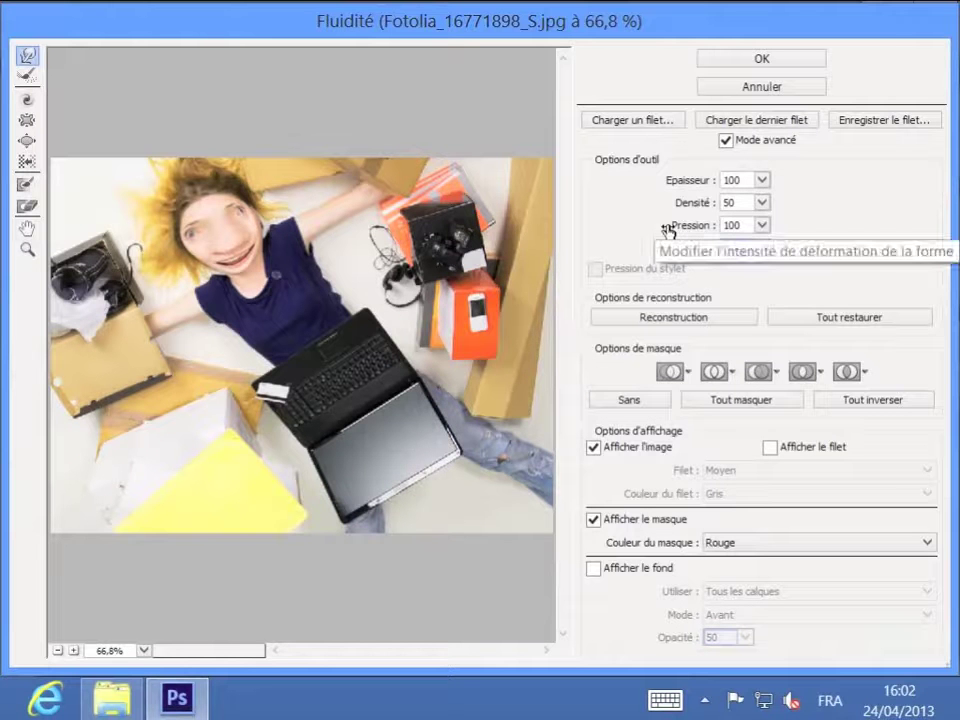
# Step: Restore the woman's warped face to its original shape with the Reconstruct brush
pyautogui.click(27, 76)
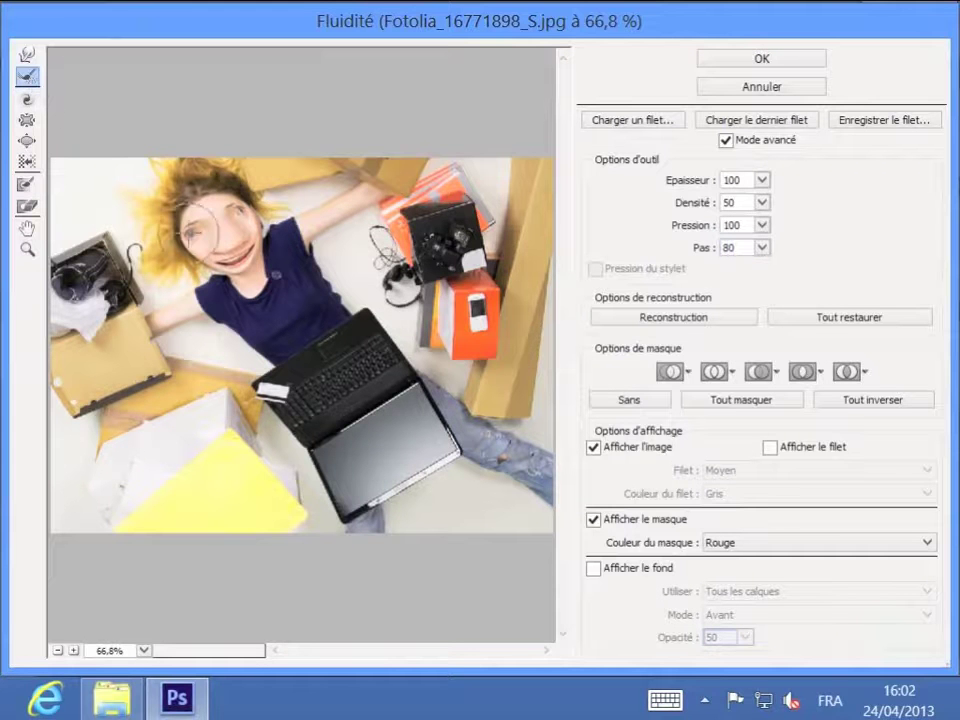
pyautogui.moveTo(213, 228)
pyautogui.mouseDown()
pyautogui.moveTo(215, 218)
pyautogui.moveTo(232, 238)
pyautogui.moveTo(155, 178)
pyautogui.moveTo(210, 226)
pyautogui.moveTo(160, 175)
pyautogui.moveTo(190, 195)
pyautogui.moveTo(215, 228)
pyautogui.moveTo(150, 168)
pyautogui.moveTo(180, 180)
pyautogui.moveTo(215, 215)
pyautogui.moveTo(165, 155)
pyautogui.moveTo(152, 177)
pyautogui.moveTo(175, 190)
pyautogui.moveTo(205, 170)
pyautogui.moveTo(160, 160)
pyautogui.moveTo(145, 195)
pyautogui.moveTo(222, 205)
pyautogui.moveTo(170, 210)
pyautogui.moveTo(286, 258)
pyautogui.mouseUp()
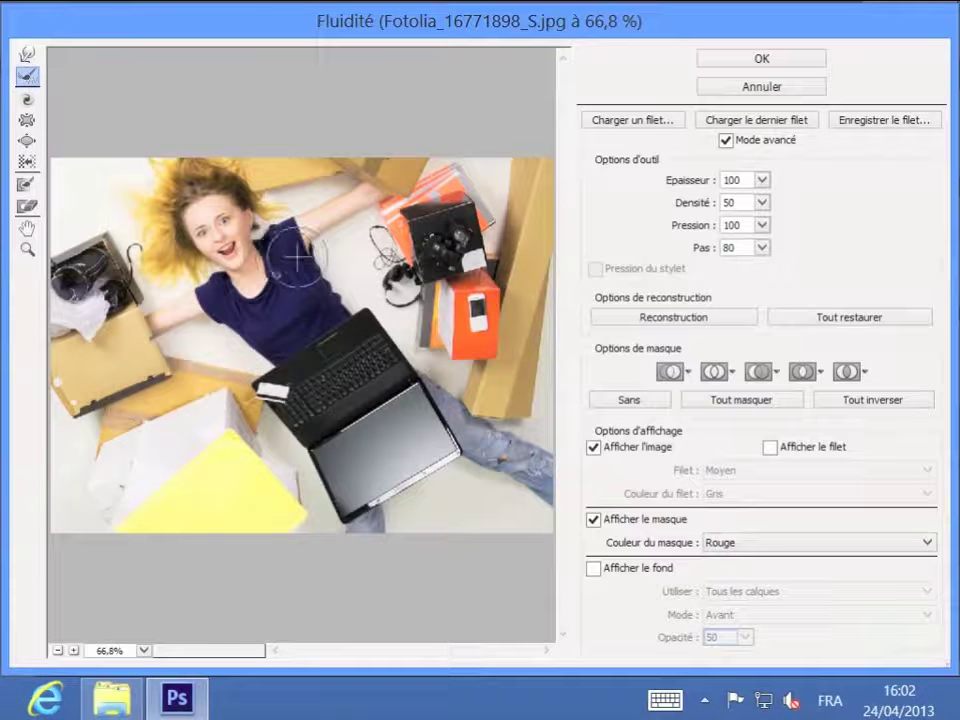
# Step: Try twirling the woman's face in both directions, and restore it with the Reconstruct brush
pyautogui.click(27, 102)
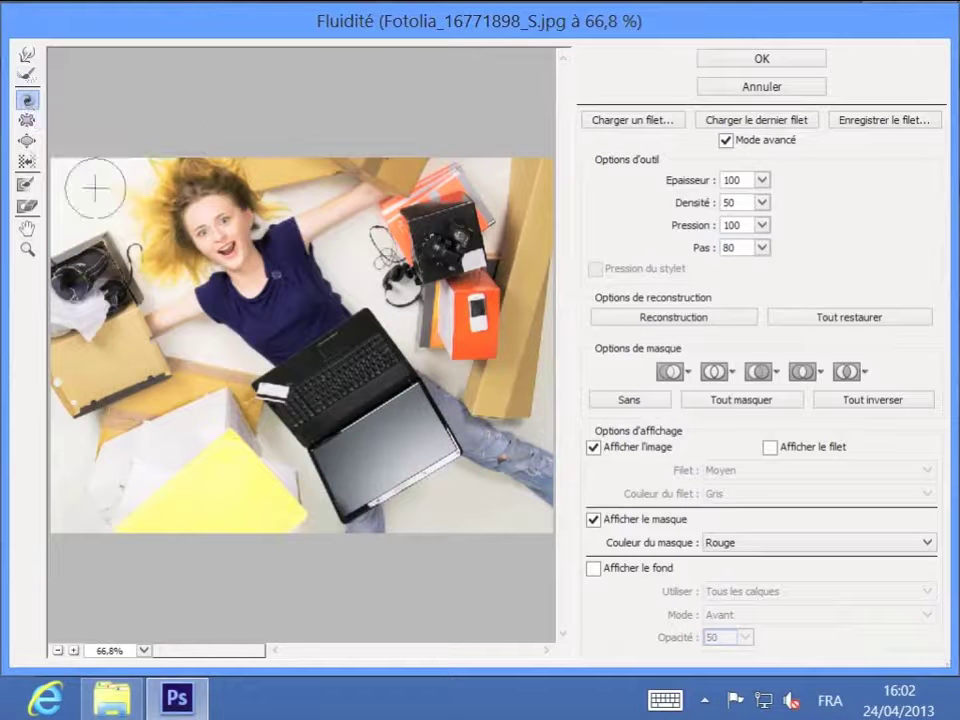
pyautogui.moveTo(216, 226); pyautogui.dragTo(216, 226)
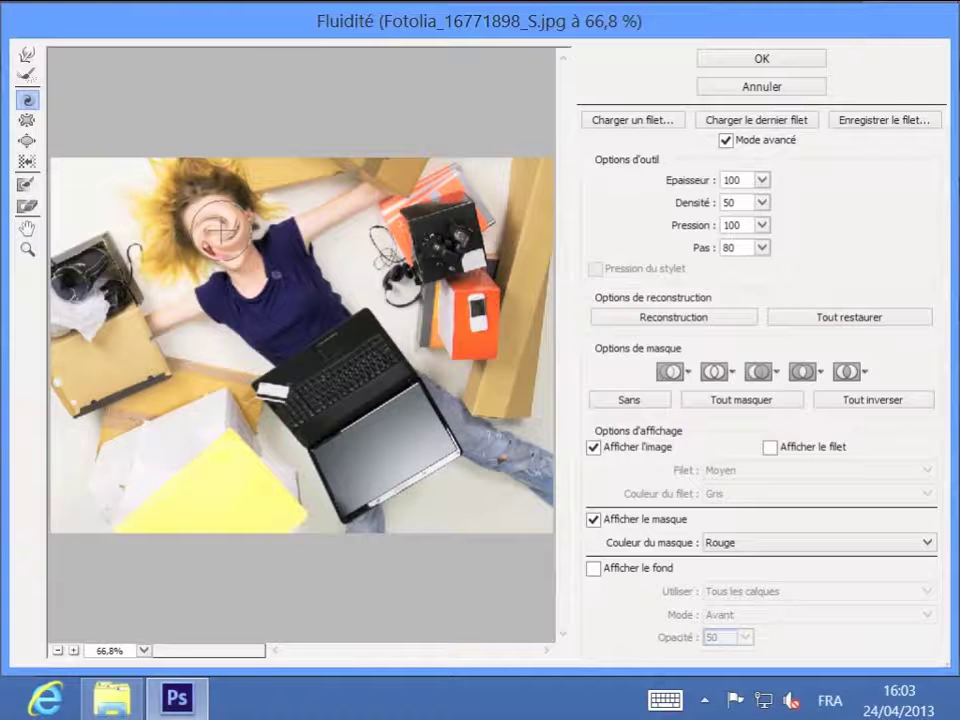
pyautogui.press('alt')
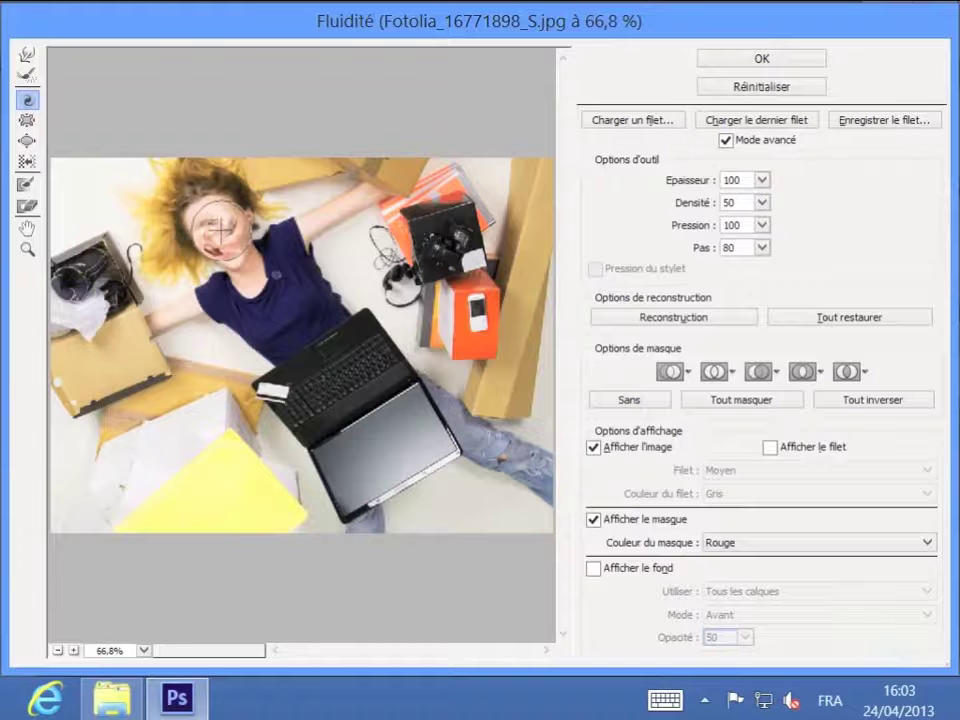
pyautogui.keyDown('alt'); pyautogui.click(218, 228); pyautogui.keyUp('alt')
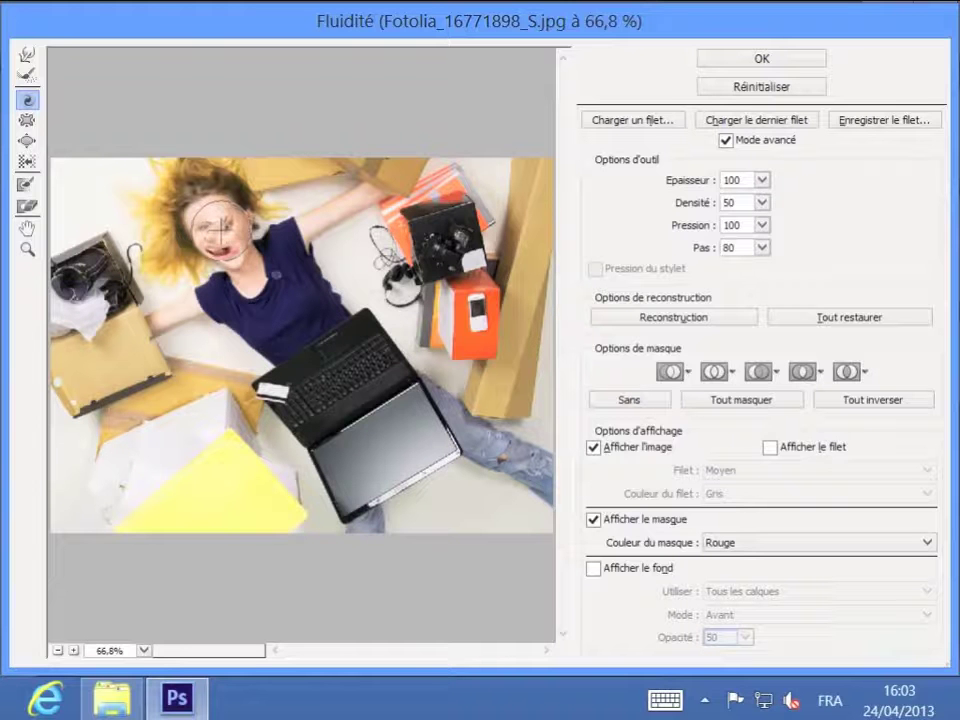
pyautogui.moveTo(218, 228); pyautogui.dragTo(215, 229)
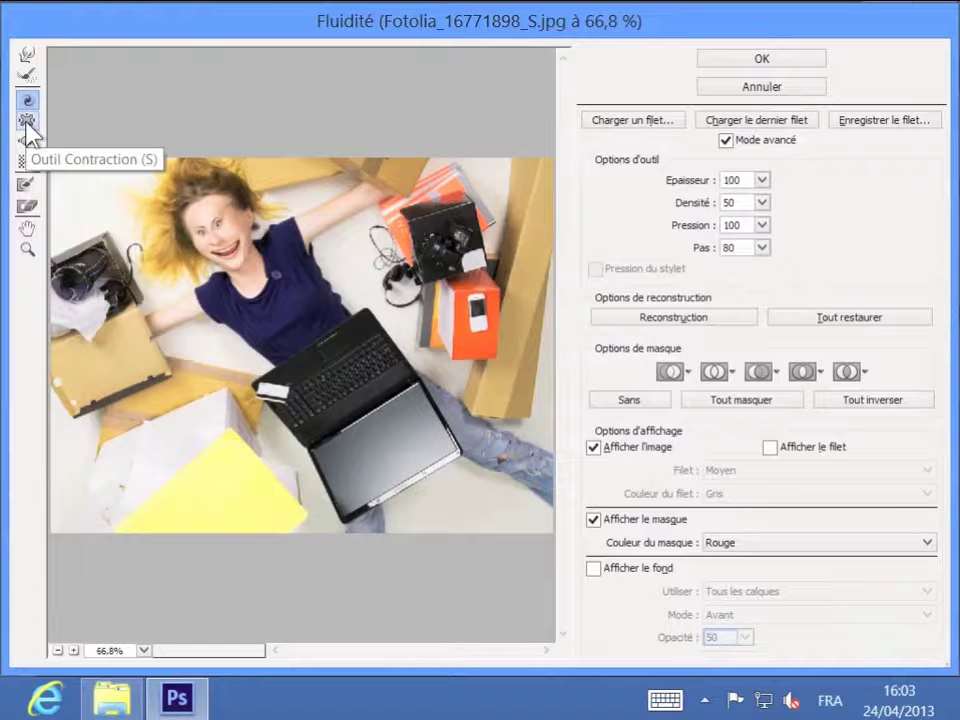
pyautogui.click(27, 75)
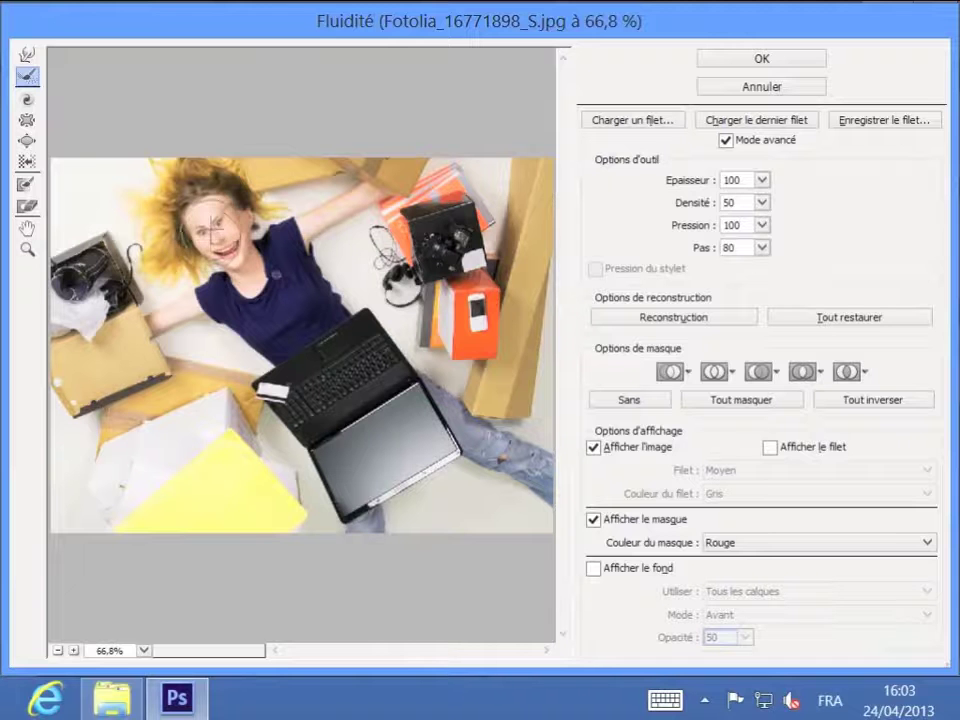
pyautogui.moveTo(213, 232); pyautogui.dragTo(133, 176)
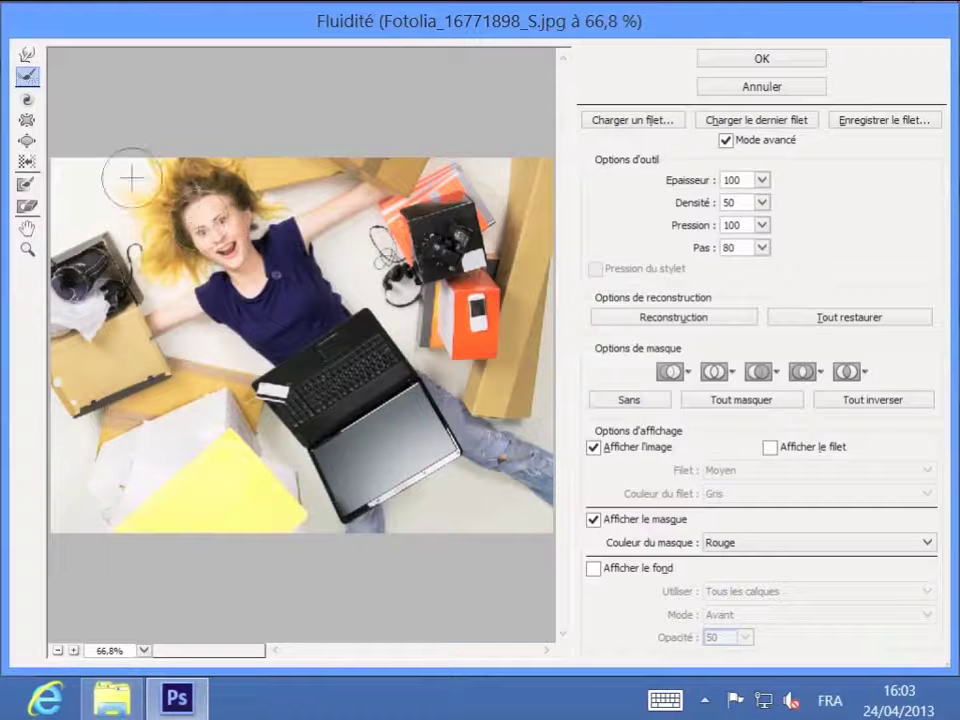
# Step: Pinch the woman's face and the phone on the orange box with the Contraction tool
pyautogui.click(25, 120)
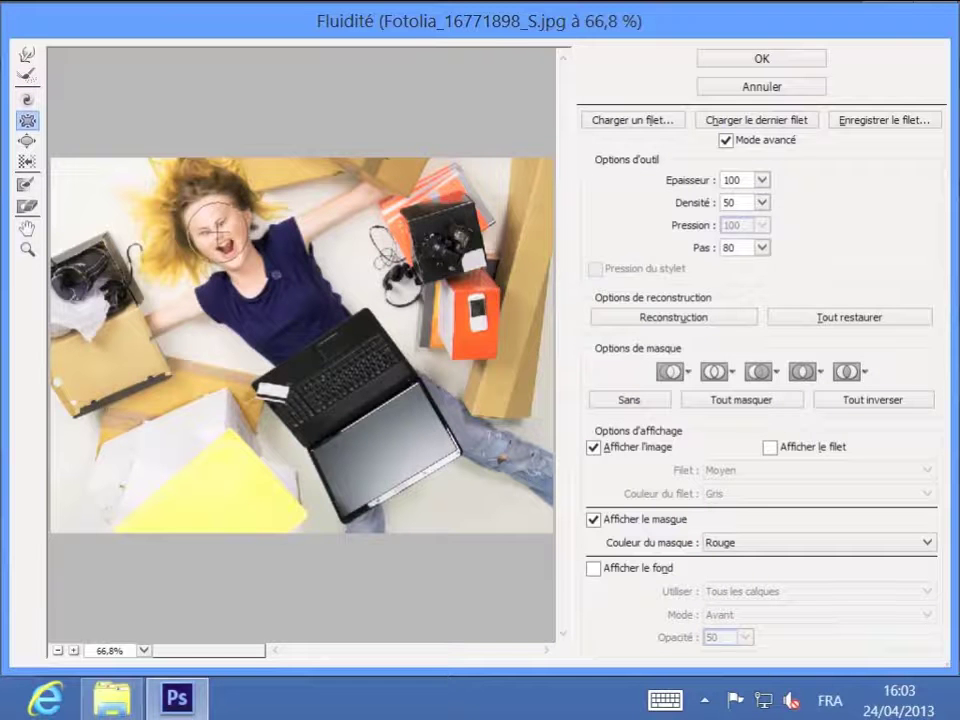
pyautogui.moveTo(216, 232)
pyautogui.mouseDown()
pyautogui.moveTo(226, 233)
pyautogui.moveTo(214, 218)
pyautogui.moveTo(215, 229)
pyautogui.mouseUp()
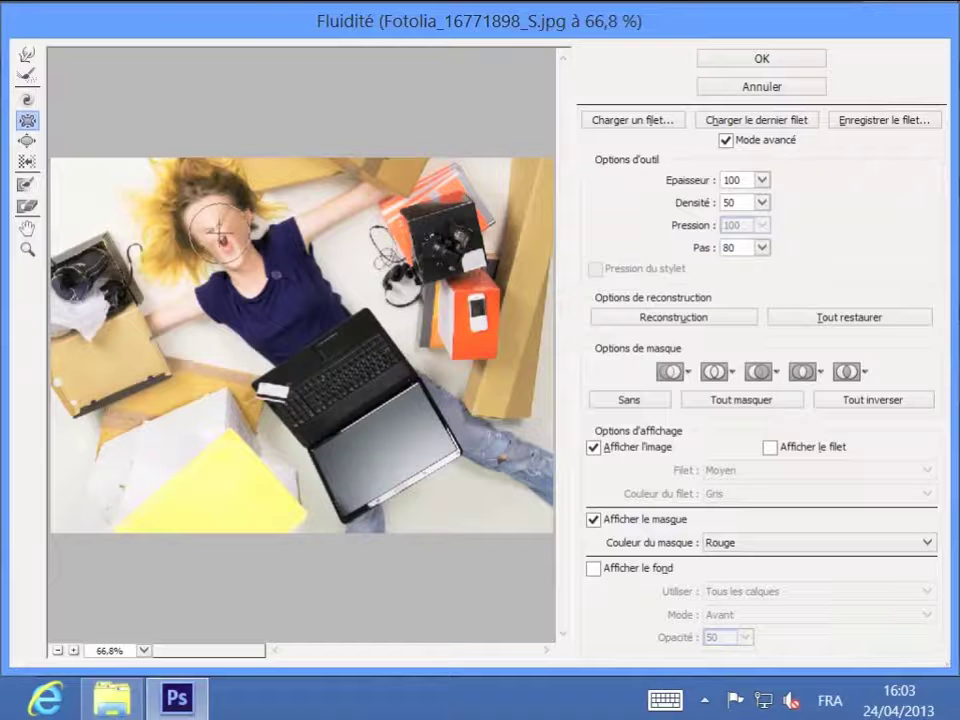
pyautogui.moveTo(218, 226); pyautogui.dragTo(218, 226)
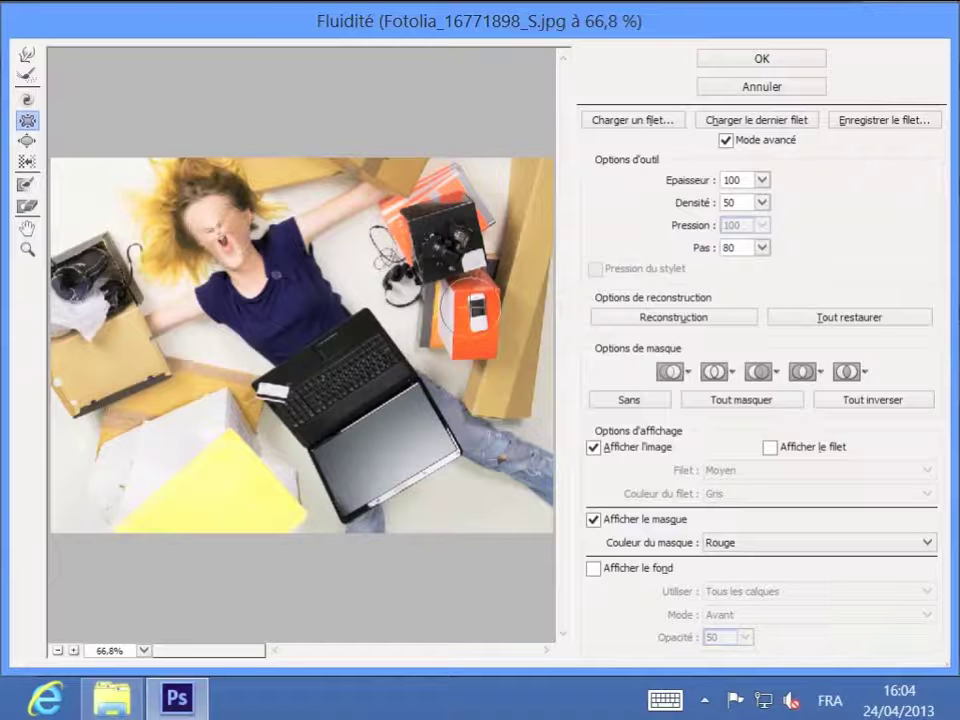
pyautogui.moveTo(478, 312); pyautogui.dragTo(478, 314)
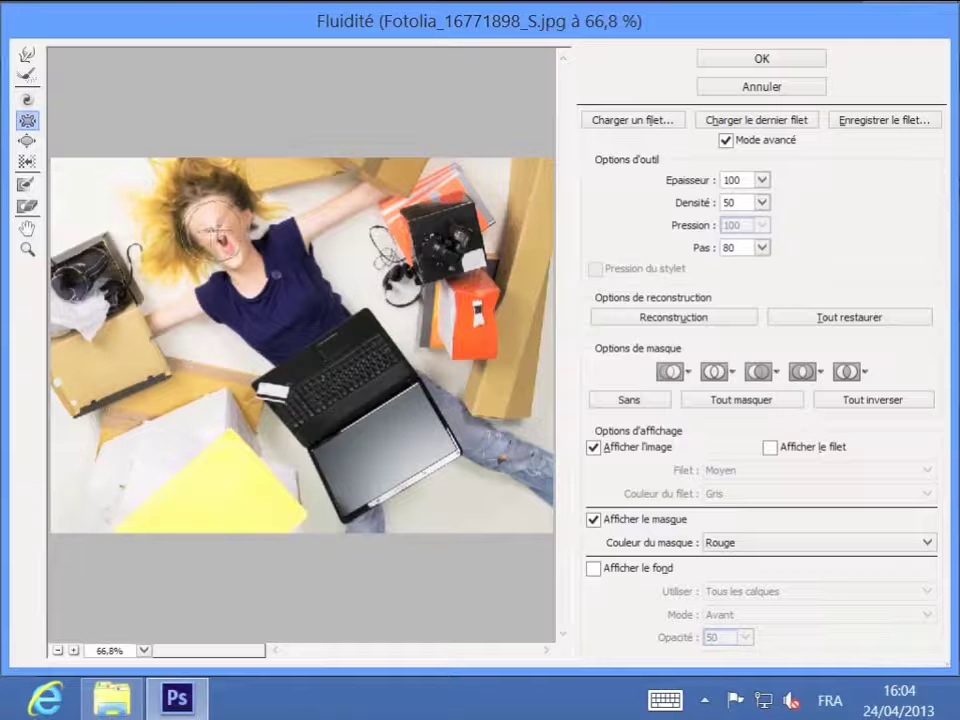
pyautogui.moveTo(214, 226); pyautogui.dragTo(216, 229)
# Step: Enlarge the woman's face, mouth and arms with the Bloat tool
pyautogui.click(27, 141)
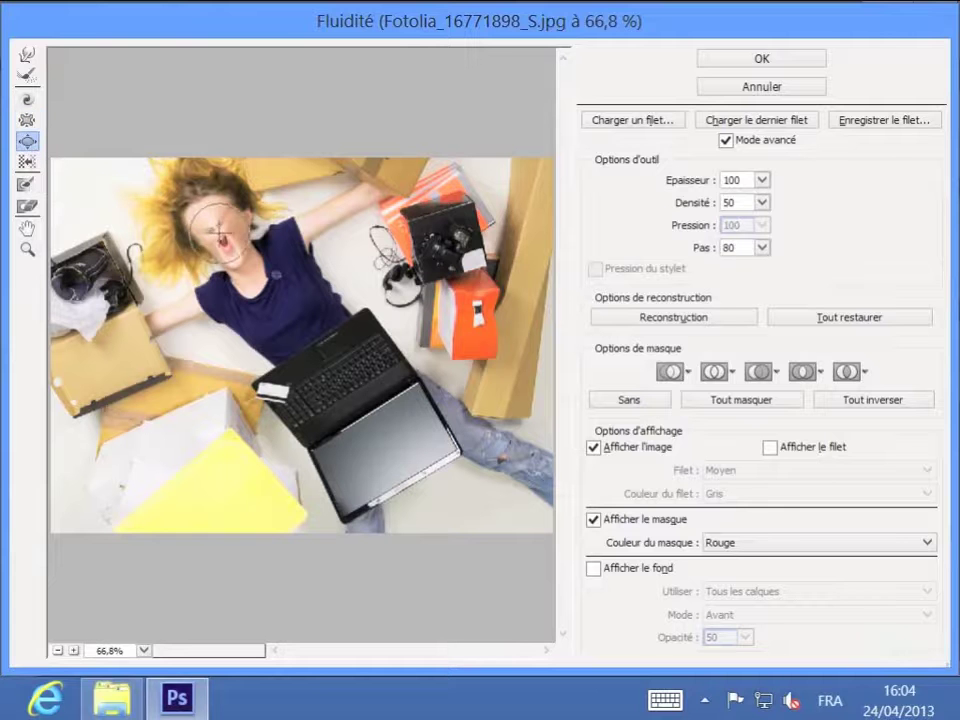
pyautogui.moveTo(214, 227); pyautogui.dragTo(232, 240)
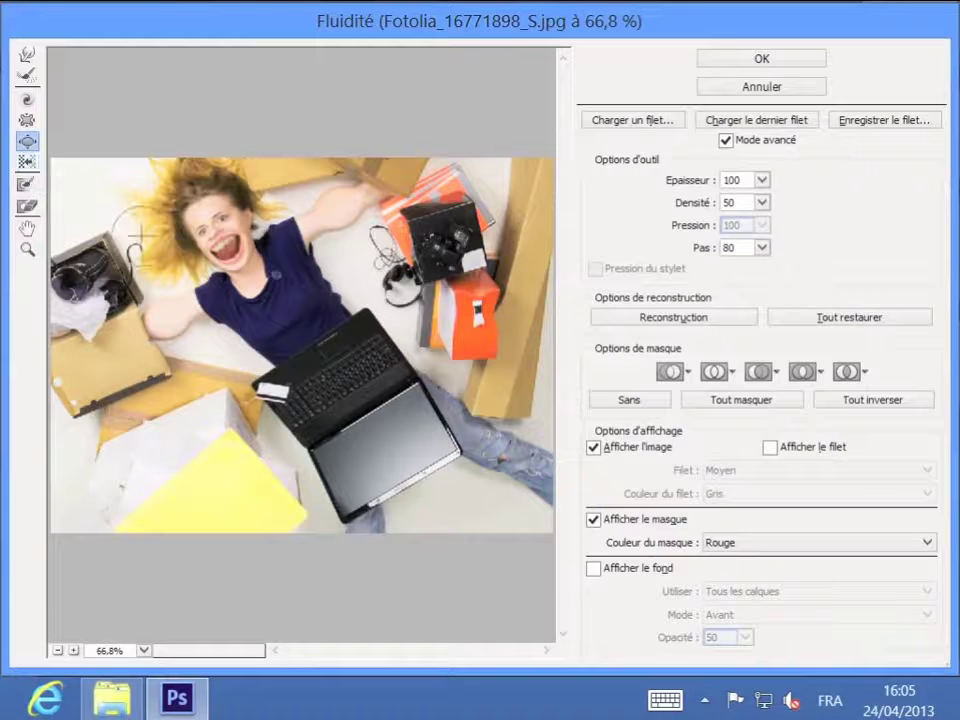
# Step: Freeze the woman's head and hair with a mask, and twirl the surrounding photo using a brush thickness of 300
pyautogui.click(30, 188)
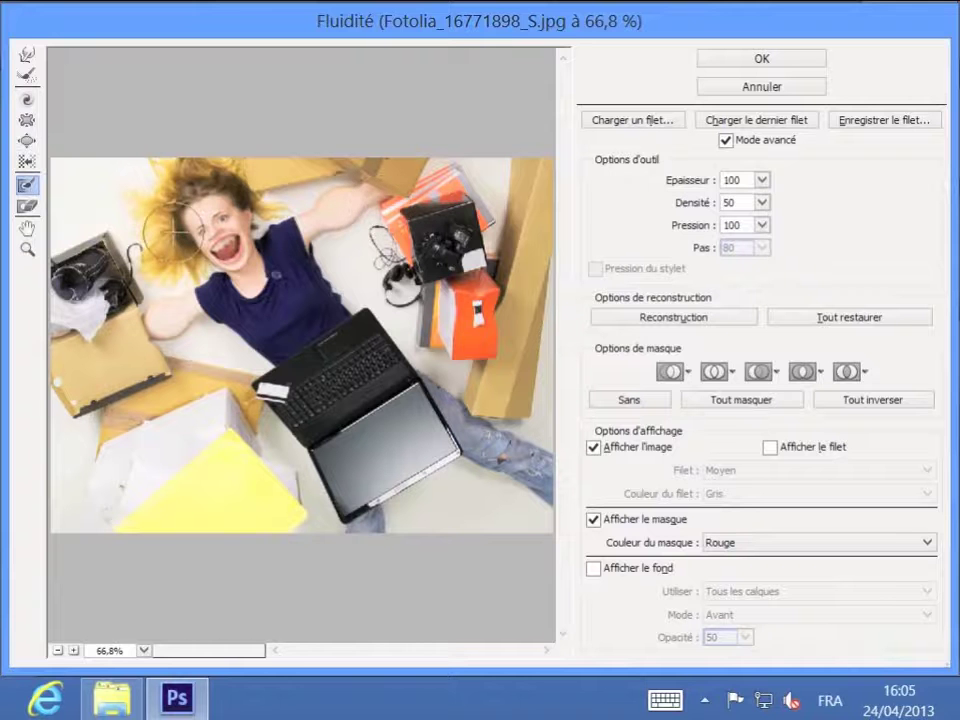
pyautogui.moveTo(225, 195)
pyautogui.mouseDown()
pyautogui.moveTo(225, 175)
pyautogui.moveTo(195, 170)
pyautogui.moveTo(170, 185)
pyautogui.moveTo(168, 215)
pyautogui.moveTo(185, 240)
pyautogui.moveTo(235, 270)
pyautogui.moveTo(218, 184)
pyautogui.moveTo(165, 170)
pyautogui.moveTo(163, 215)
pyautogui.moveTo(158, 178)
pyautogui.moveTo(205, 180)
pyautogui.moveTo(214, 214)
pyautogui.moveTo(203, 171)
pyautogui.moveTo(222, 230)
pyautogui.mouseUp()
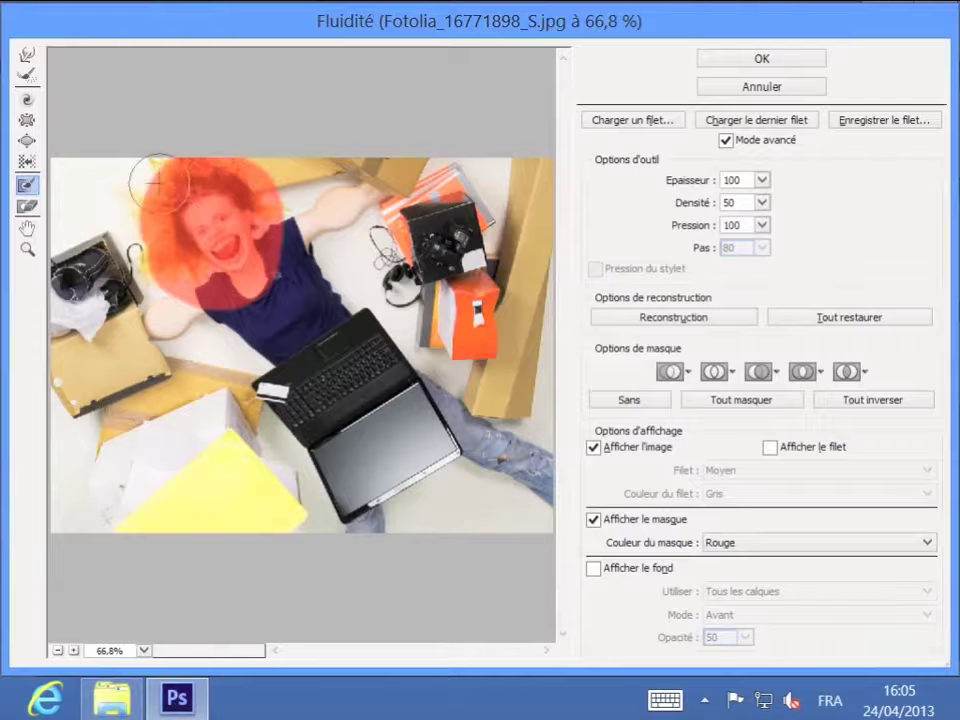
pyautogui.click(26, 101)
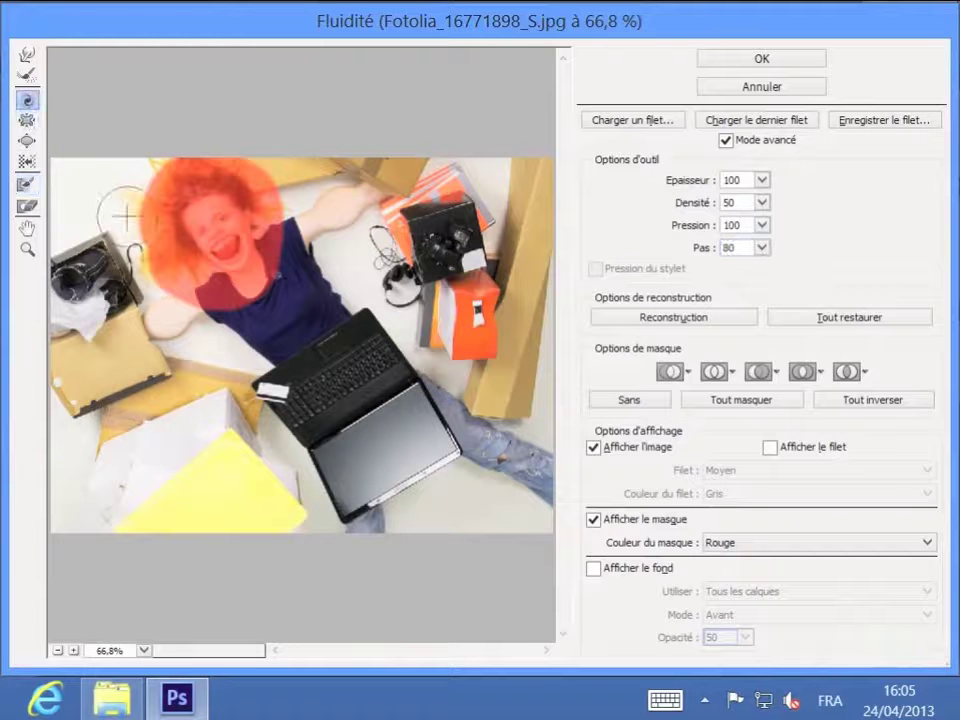
pyautogui.click(690, 182)
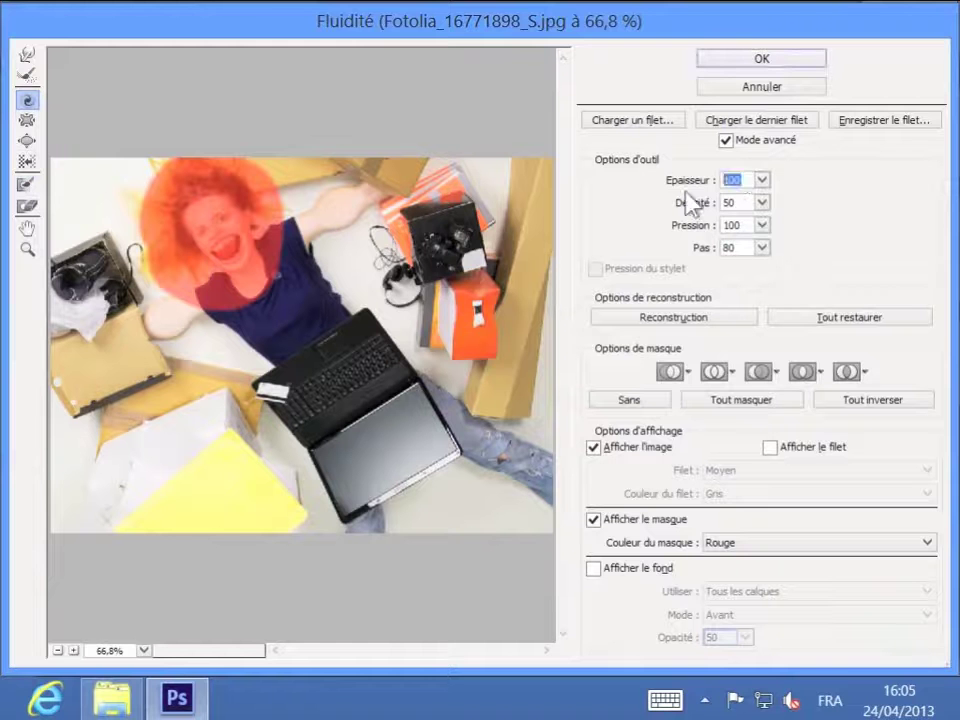
pyautogui.write('300')
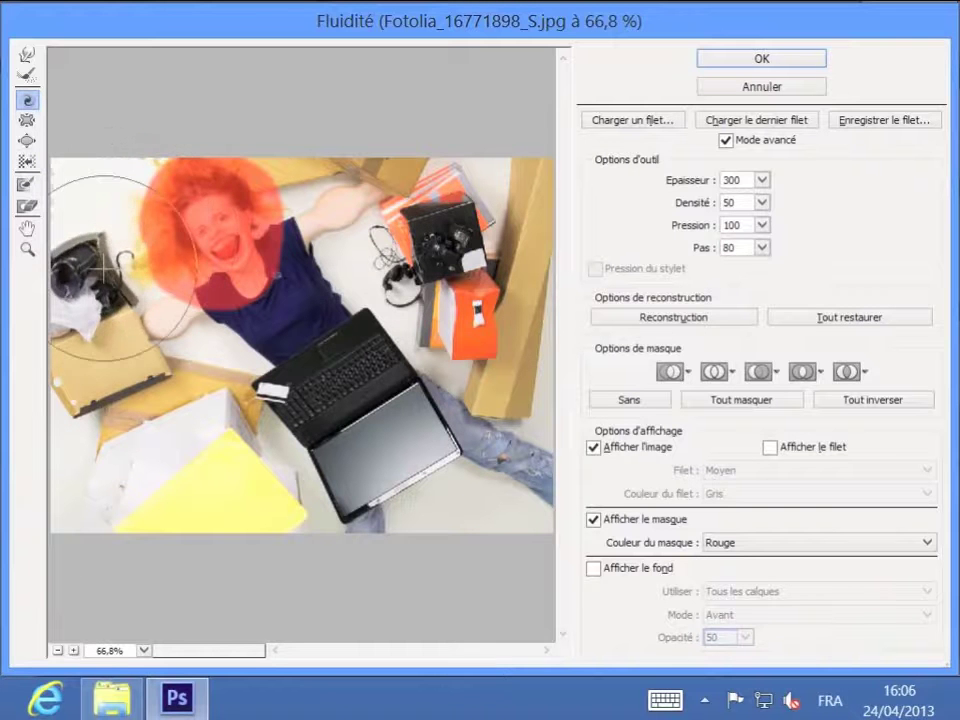
pyautogui.moveTo(108, 272)
pyautogui.mouseDown()
pyautogui.moveTo(135, 355)
pyautogui.moveTo(150, 365)
pyautogui.moveTo(208, 382)
pyautogui.moveTo(270, 378)
pyautogui.moveTo(319, 340)
pyautogui.moveTo(340, 270)
pyautogui.moveTo(338, 229)
pyautogui.moveTo(304, 171)
pyautogui.moveTo(359, 166)
pyautogui.moveTo(460, 187)
pyautogui.moveTo(484, 202)
pyautogui.moveTo(485, 222)
pyautogui.moveTo(444, 298)
pyautogui.moveTo(478, 385)
pyautogui.moveTo(487, 483)
pyautogui.moveTo(468, 492)
pyautogui.moveTo(285, 463)
pyautogui.moveTo(395, 422)
pyautogui.moveTo(368, 421)
pyautogui.moveTo(313, 363)
pyautogui.moveTo(409, 267)
pyautogui.mouseUp()
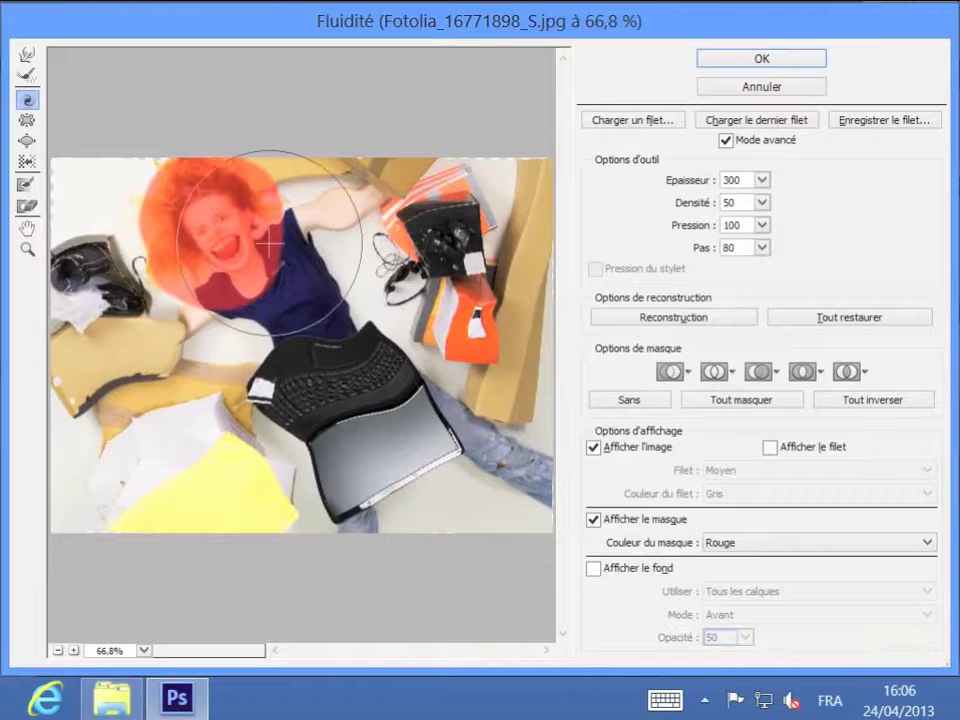
# Step: Erase the freeze mask from the woman's head and apply the Fluidité distortion to the layer
pyautogui.click(24, 207)
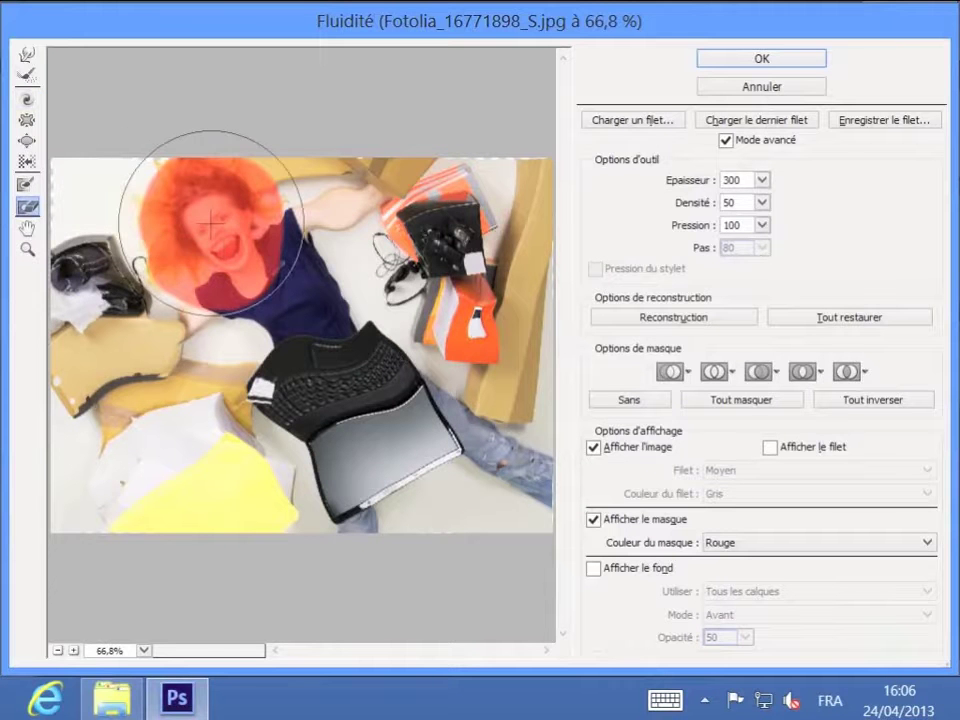
pyautogui.moveTo(218, 218)
pyautogui.mouseDown()
pyautogui.moveTo(226, 262)
pyautogui.moveTo(198, 223)
pyautogui.moveTo(205, 200)
pyautogui.moveTo(247, 190)
pyautogui.moveTo(190, 258)
pyautogui.moveTo(360, 270)
pyautogui.moveTo(330, 268)
pyautogui.mouseUp()
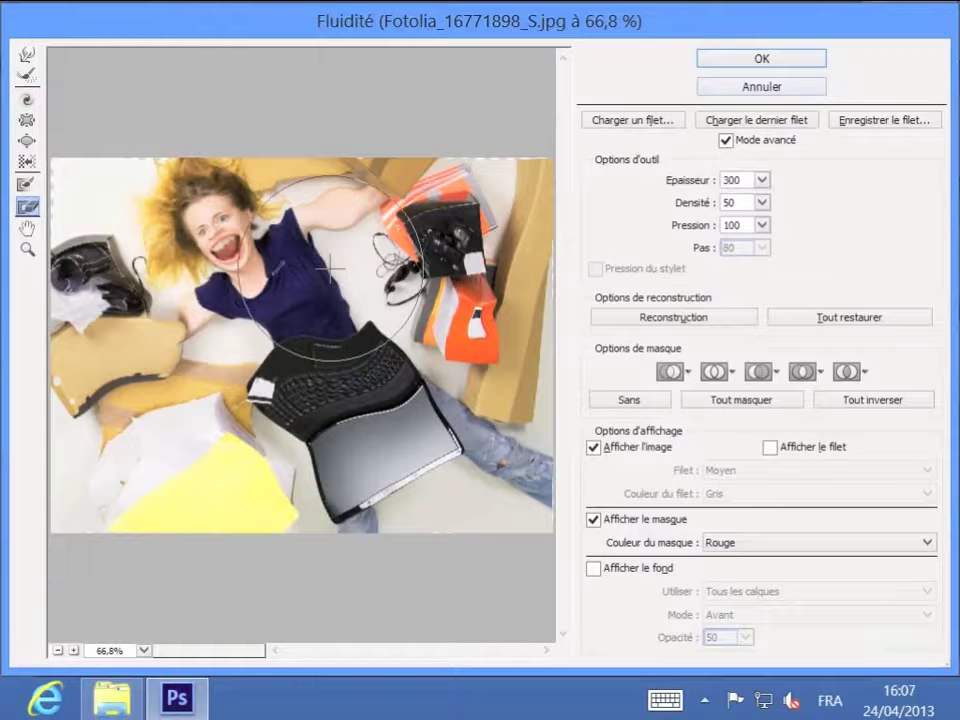
pyautogui.click(769, 59)
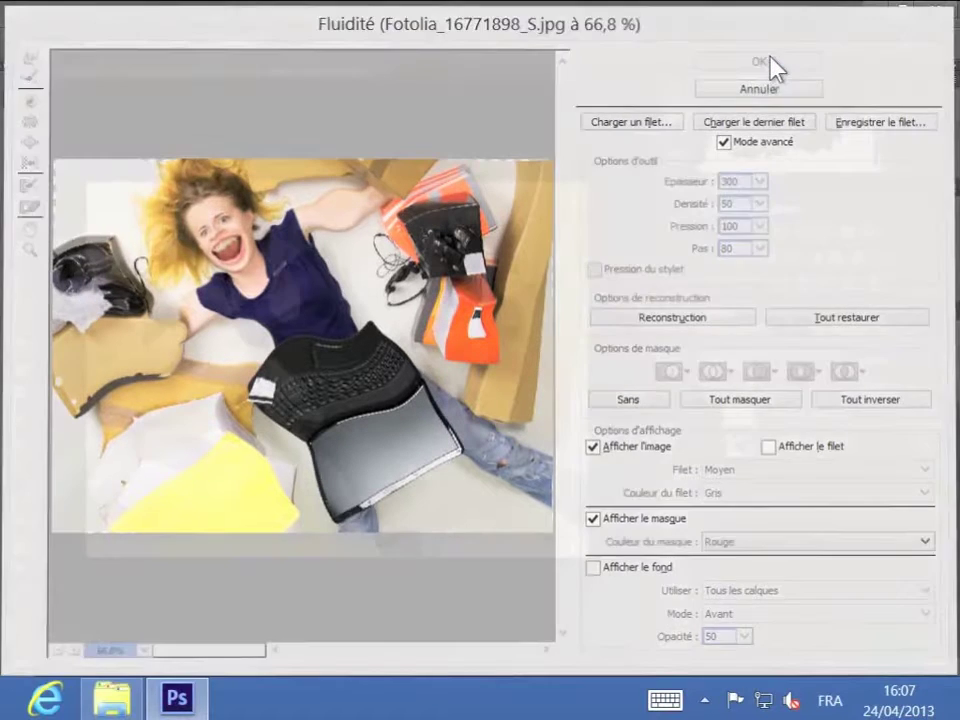